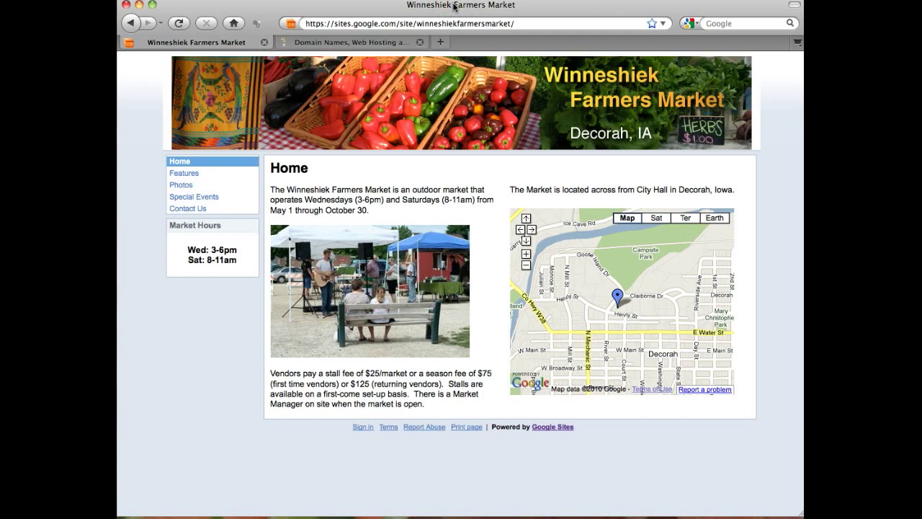
pyautogui.click(546, 21)
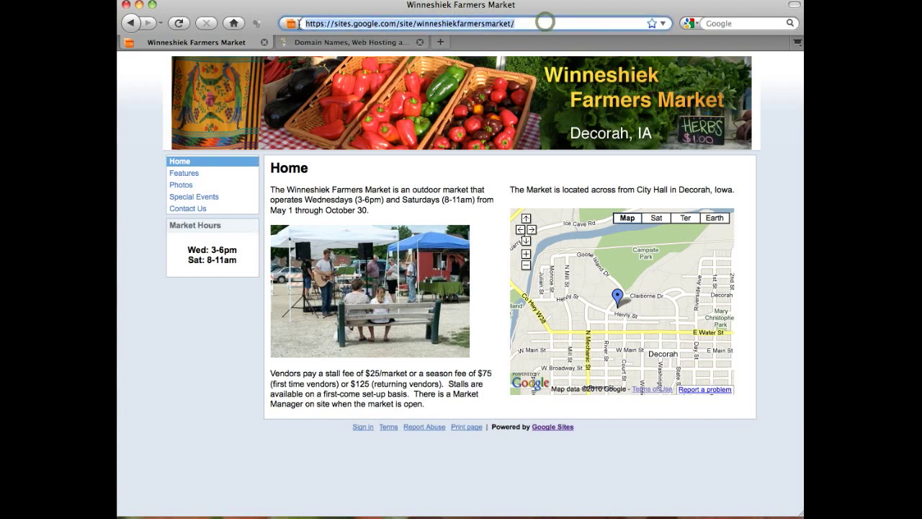
pyautogui.moveTo(292, 26)
pyautogui.write('winn')
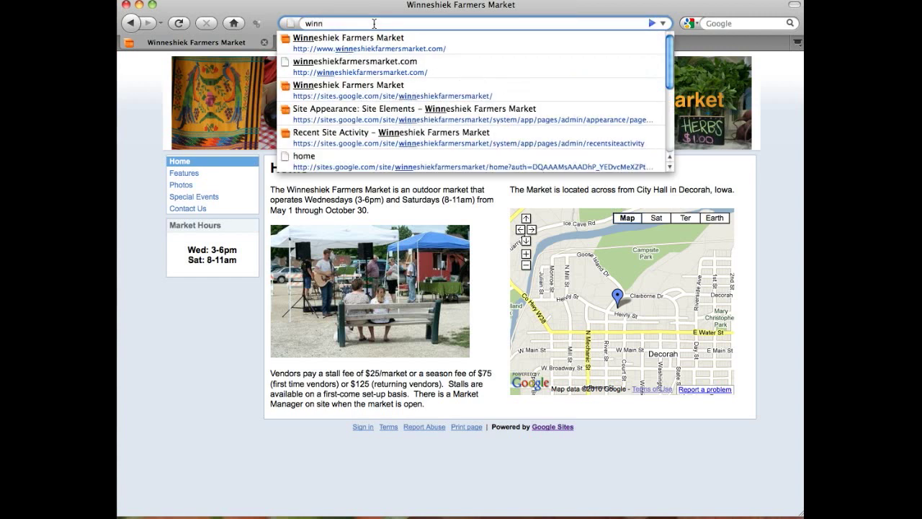
pyautogui.press('Down')
pyautogui.press('Return')
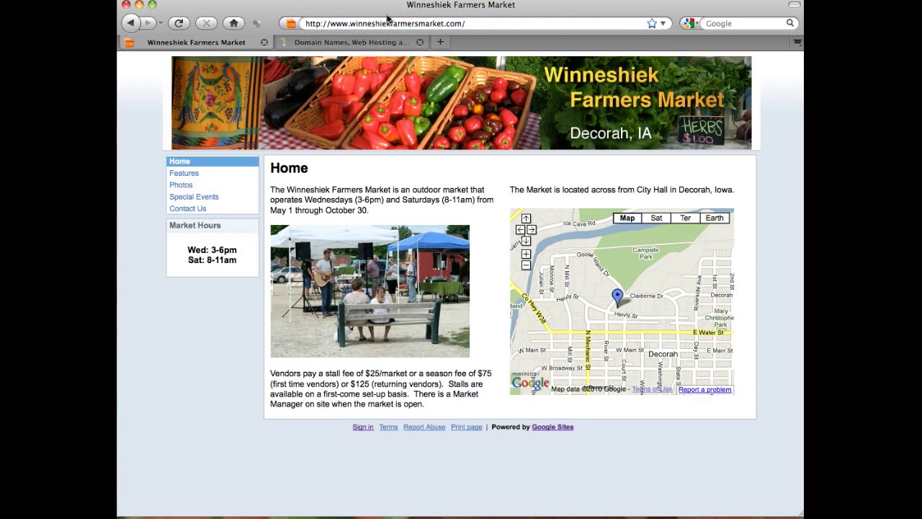
pyautogui.moveTo(328, 23); pyautogui.dragTo(461, 25)
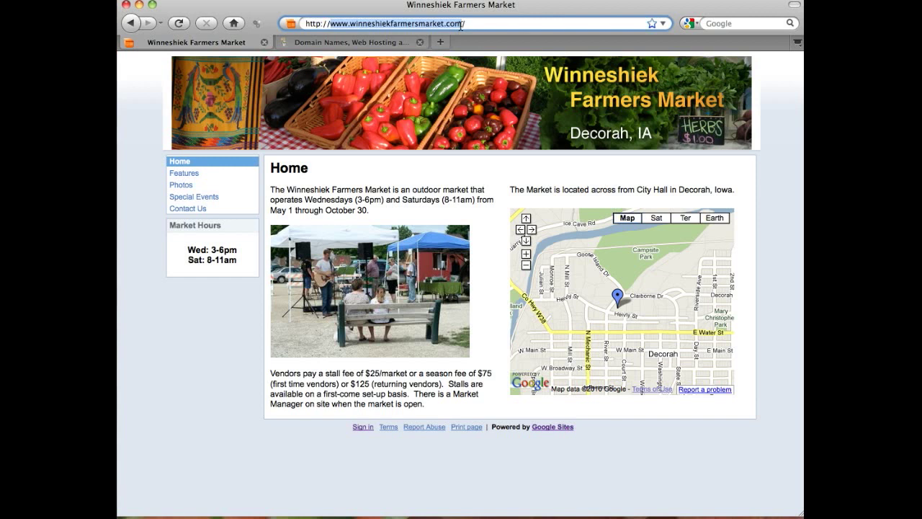
pyautogui.click(472, 25)
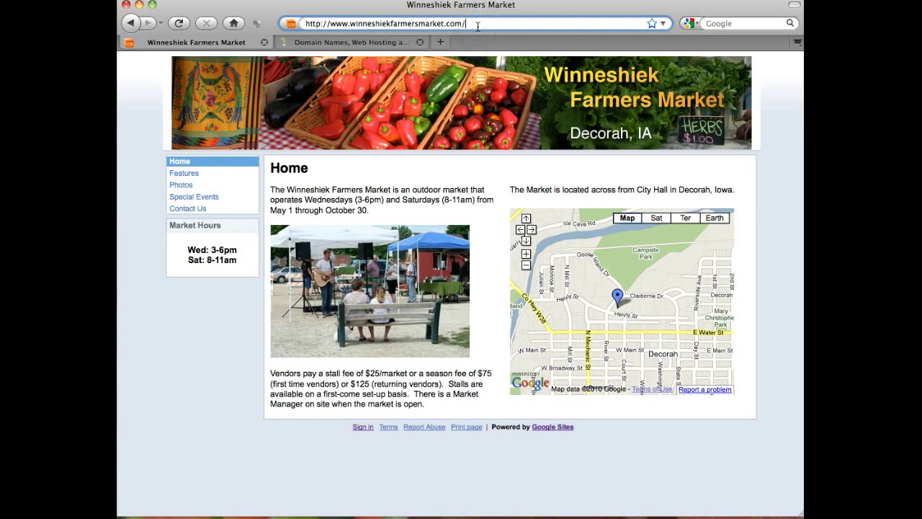
pyautogui.press('super+a')
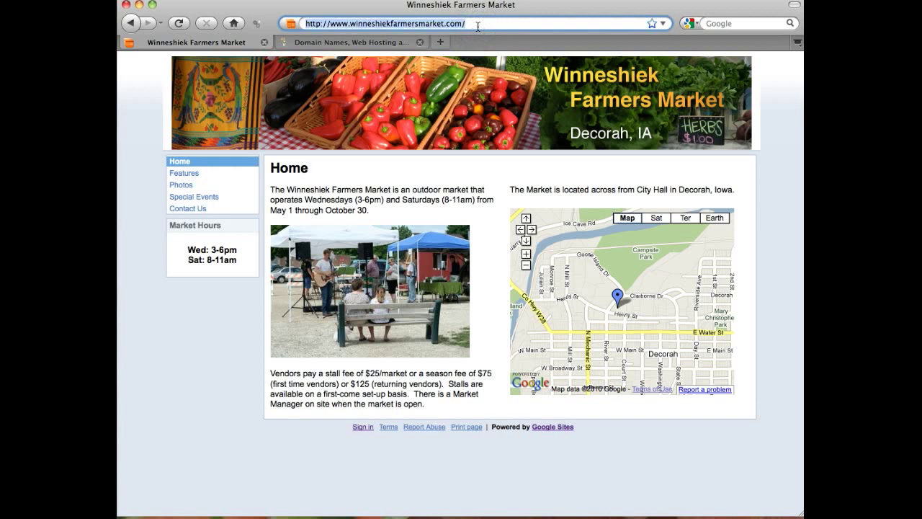
# Go to godaddy.com and sign in with the saved account username and password.
pyautogui.write('godaddy.com')
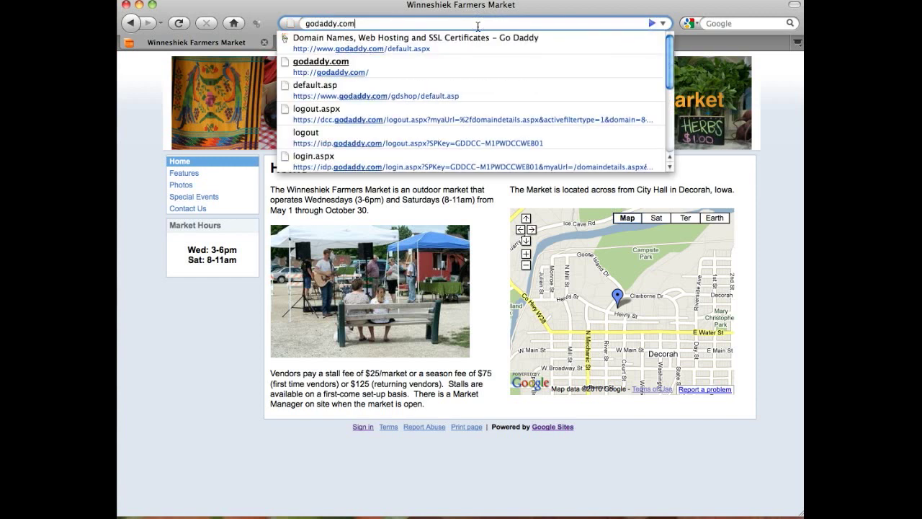
pyautogui.press('Return')
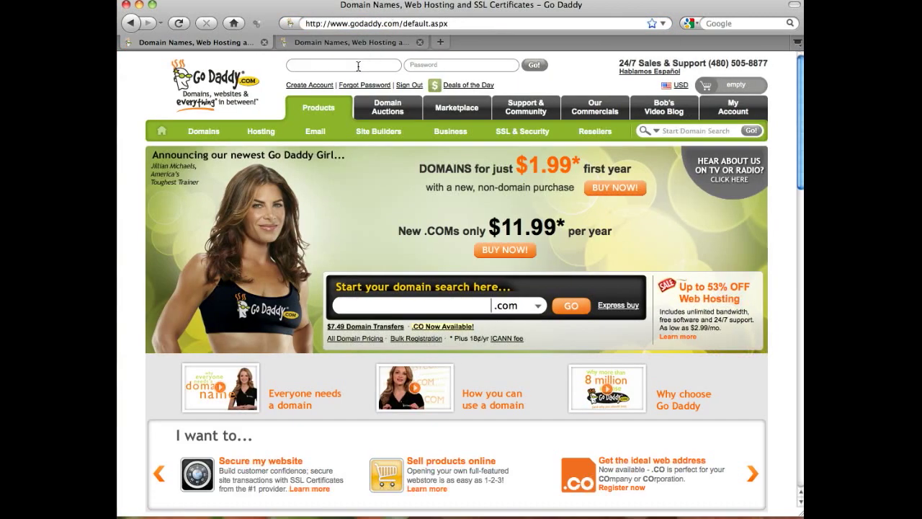
pyautogui.click(358, 65)
pyautogui.write('brad')
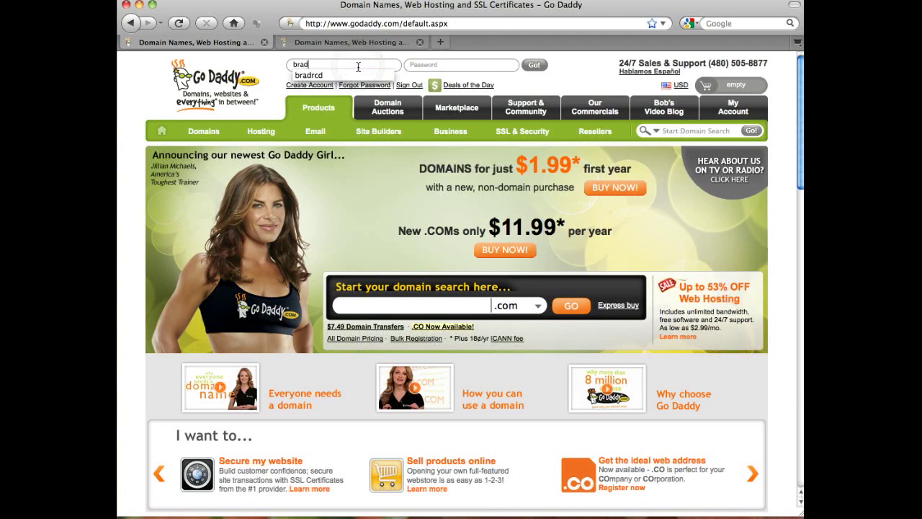
pyautogui.press('Down')
pyautogui.press('Tab')
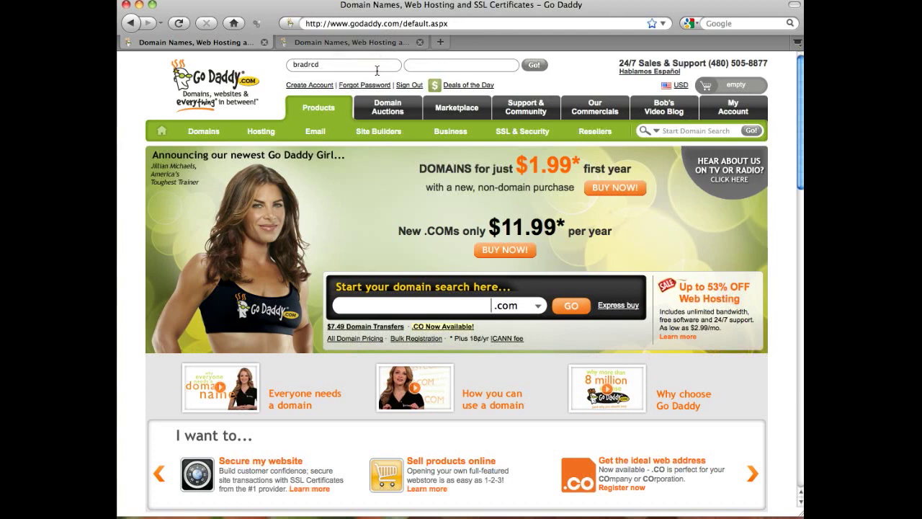
pyautogui.press('Return')
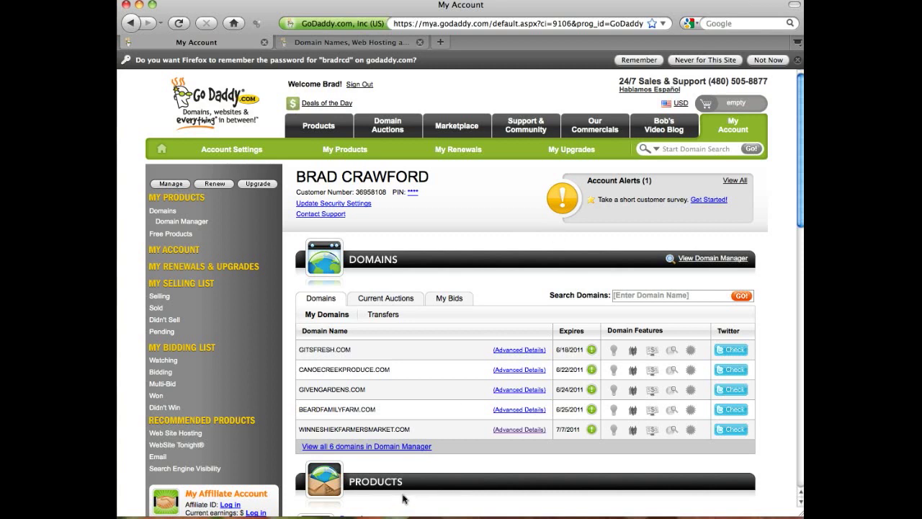
pyautogui.scroll(-1, 562, 421)
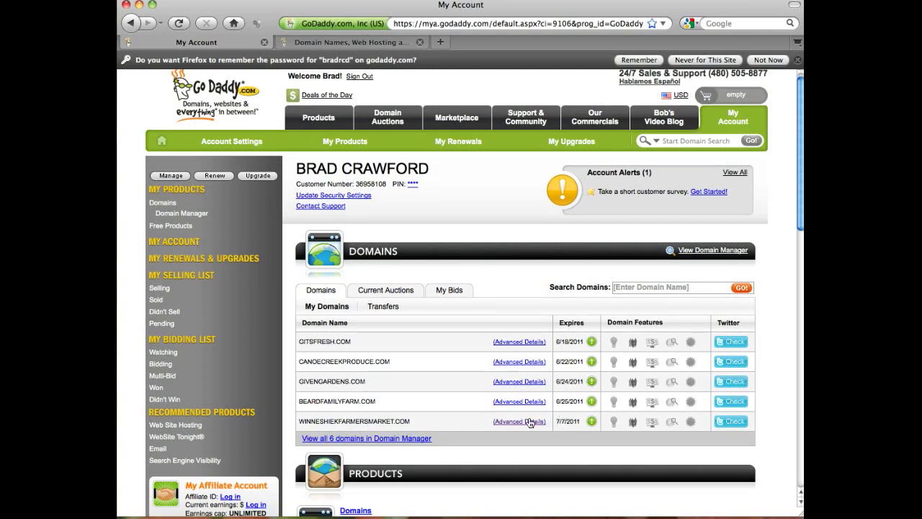
pyautogui.scroll(1, 529, 424)
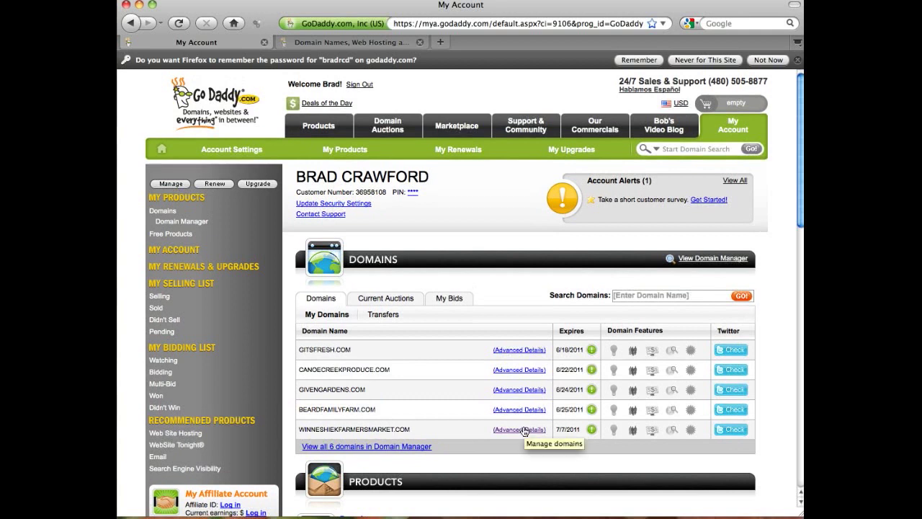
# Open the winneshiekfarmersmarket.com Domain Details page and highlight that Forwarding is Off.
pyautogui.click(524, 431)
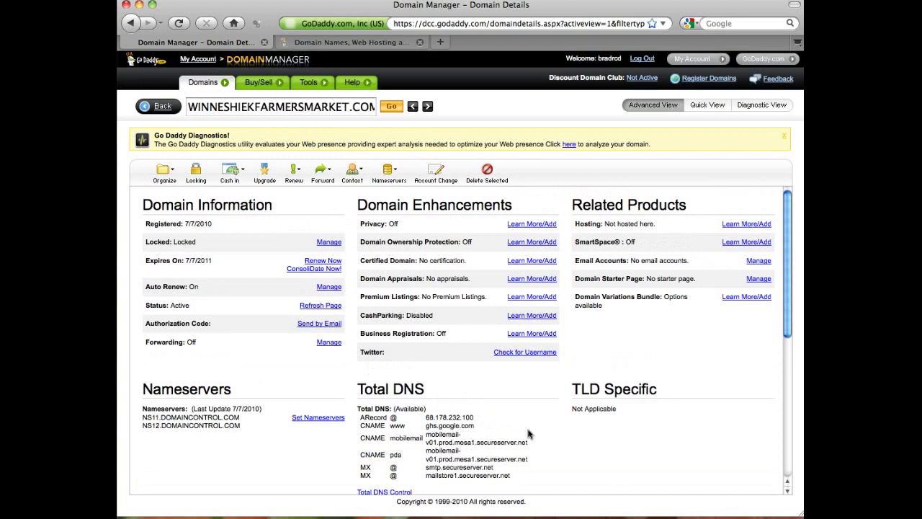
pyautogui.moveTo(800, 184); pyautogui.dragTo(417, 183)
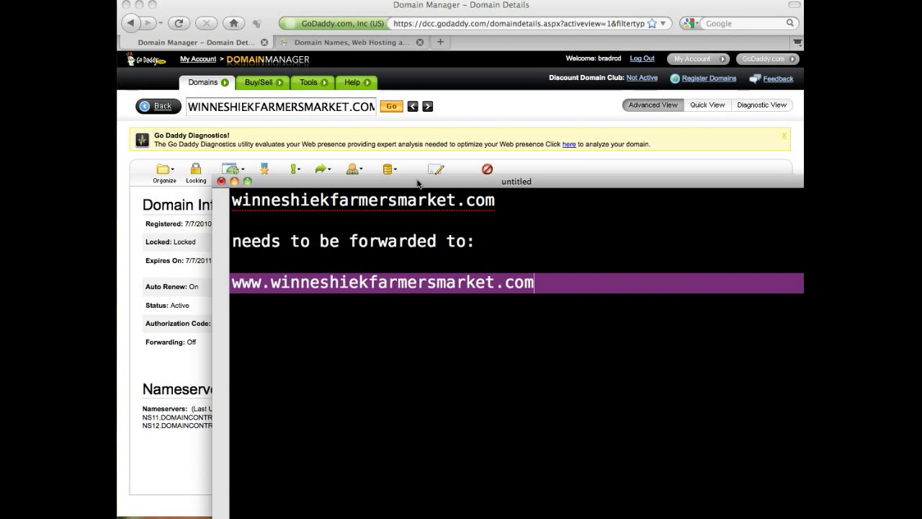
pyautogui.click(417, 184)
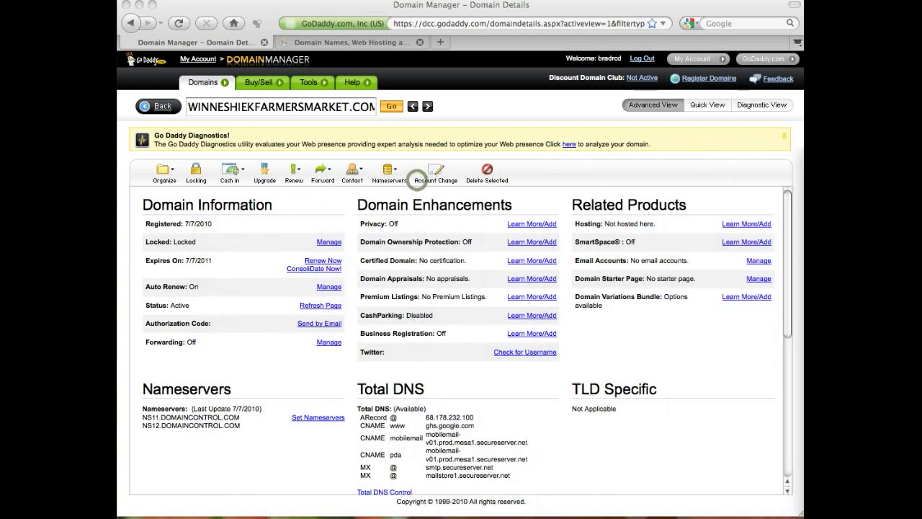
pyautogui.click(192, 370)
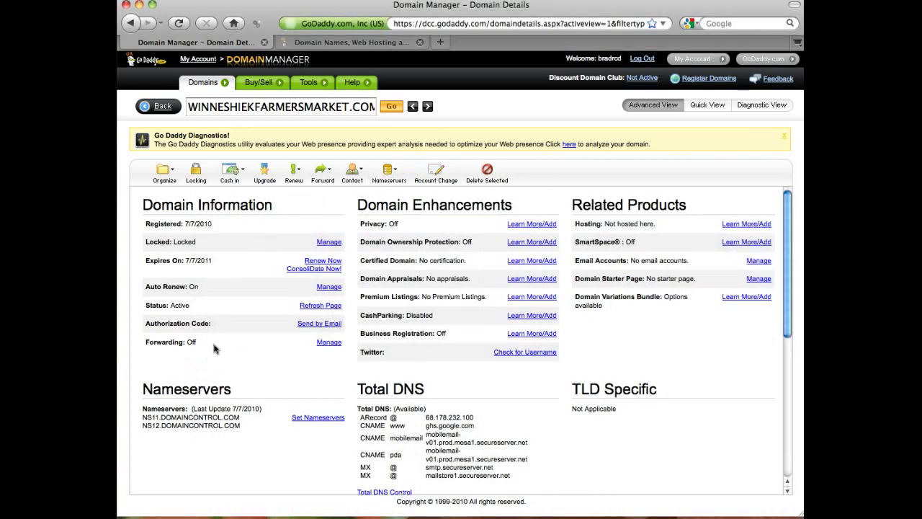
pyautogui.moveTo(214, 345); pyautogui.dragTo(143, 349)
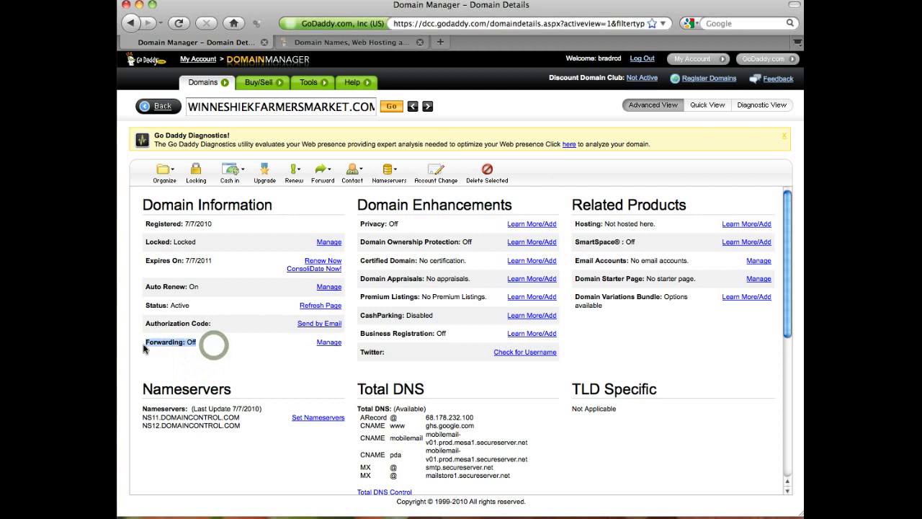
pyautogui.click(324, 343)
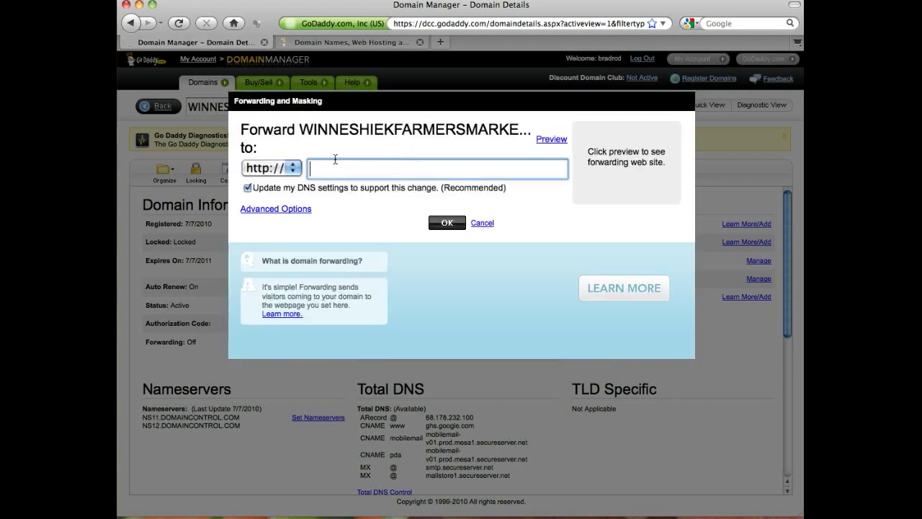
pyautogui.write('www.w')
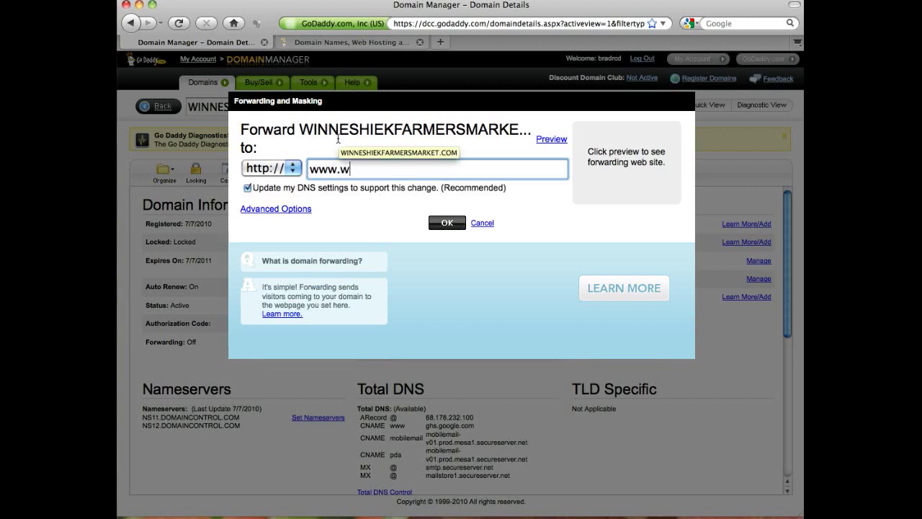
pyautogui.write('inneshiekfarmer')
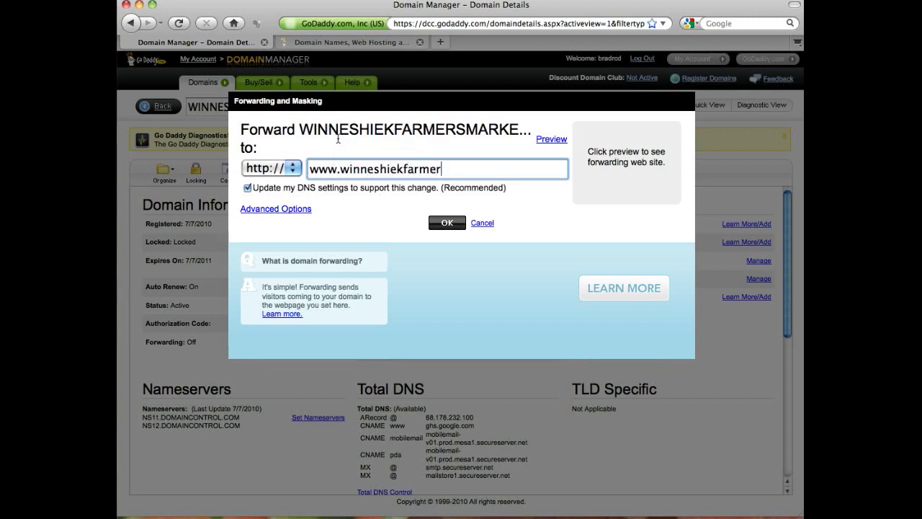
pyautogui.write('smarket.com')
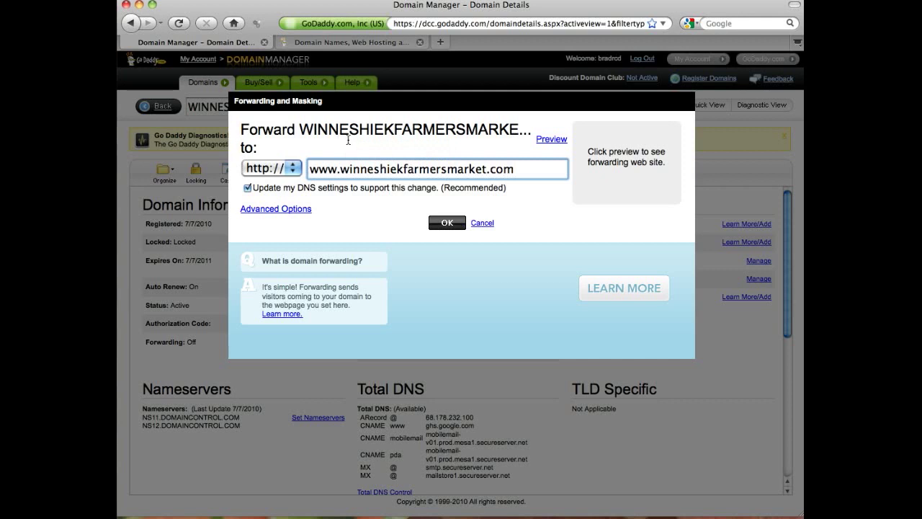
pyautogui.click(451, 229)
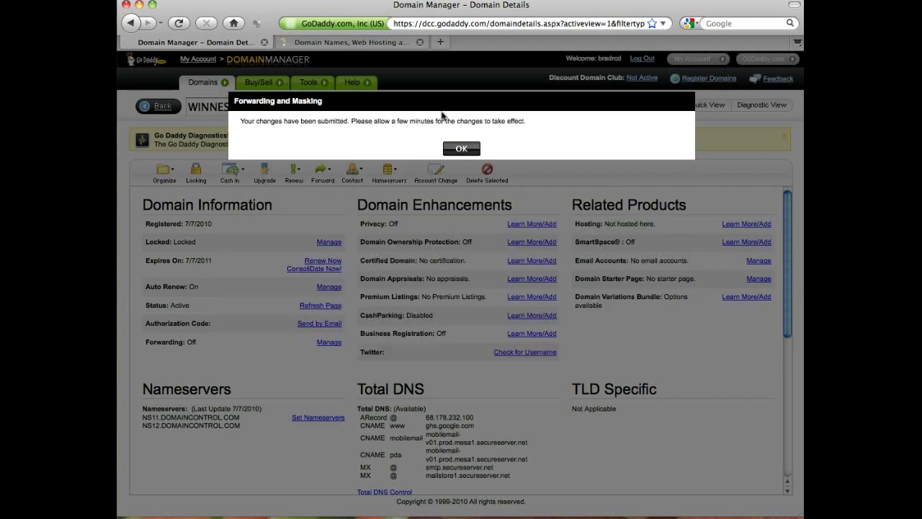
pyautogui.click(455, 149)
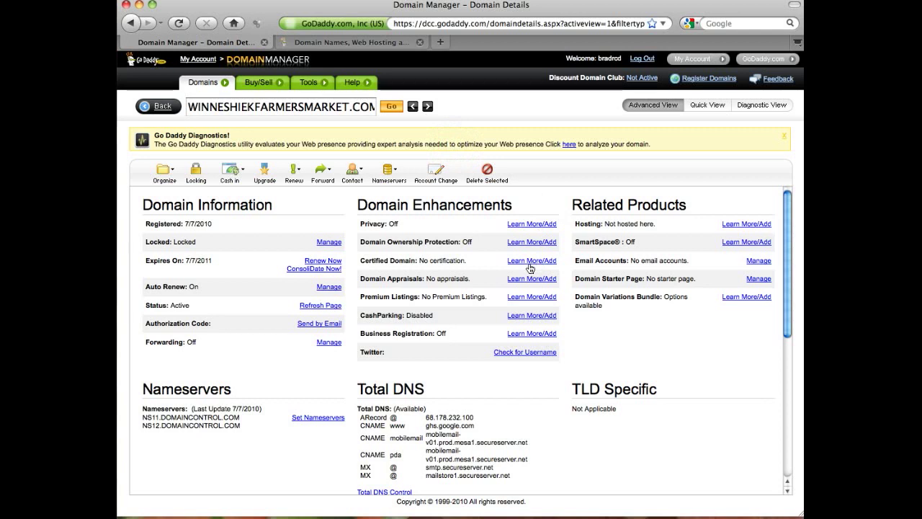
pyautogui.scroll(-1, 525, 416)
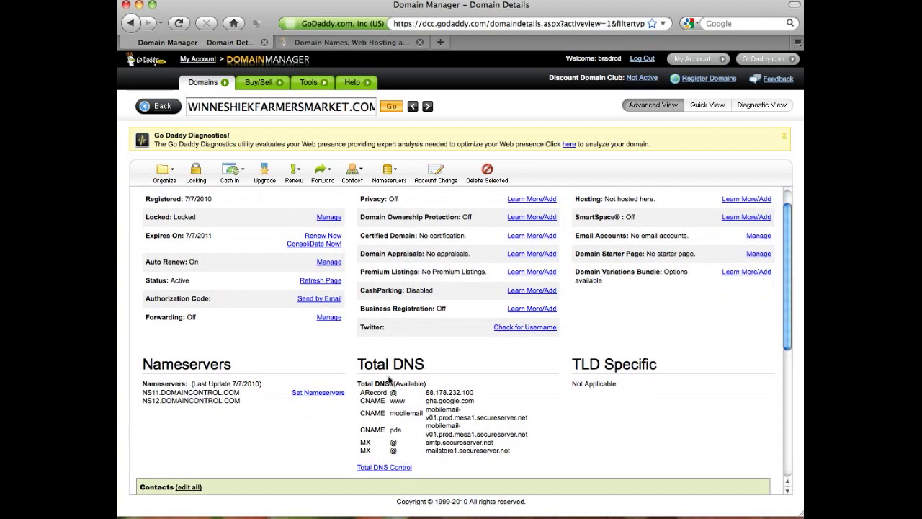
pyautogui.click(389, 473)
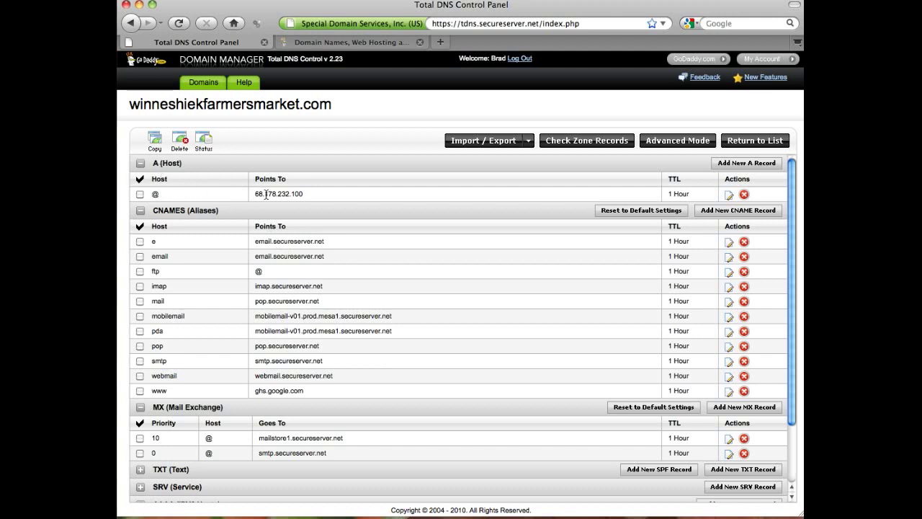
pyautogui.moveTo(309, 194); pyautogui.dragTo(254, 196)
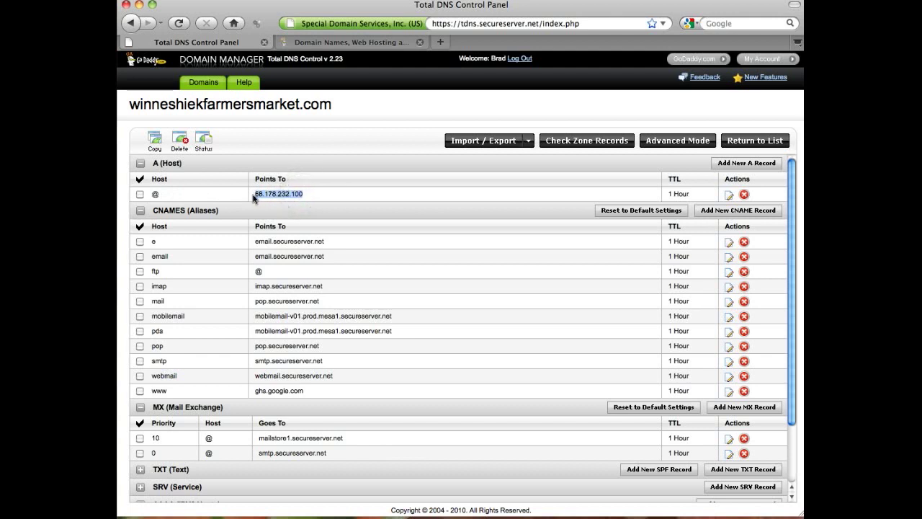
pyautogui.moveTo(306, 194); pyautogui.dragTo(263, 198)
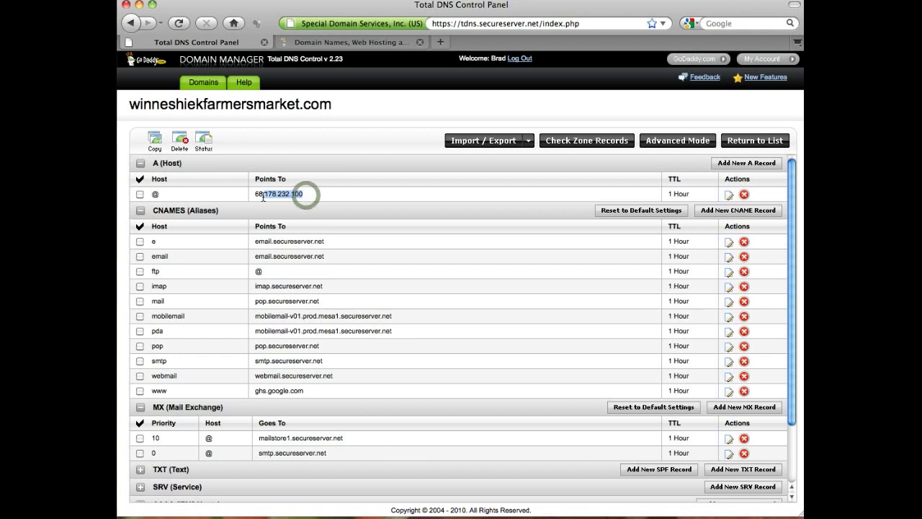
pyautogui.click(255, 197)
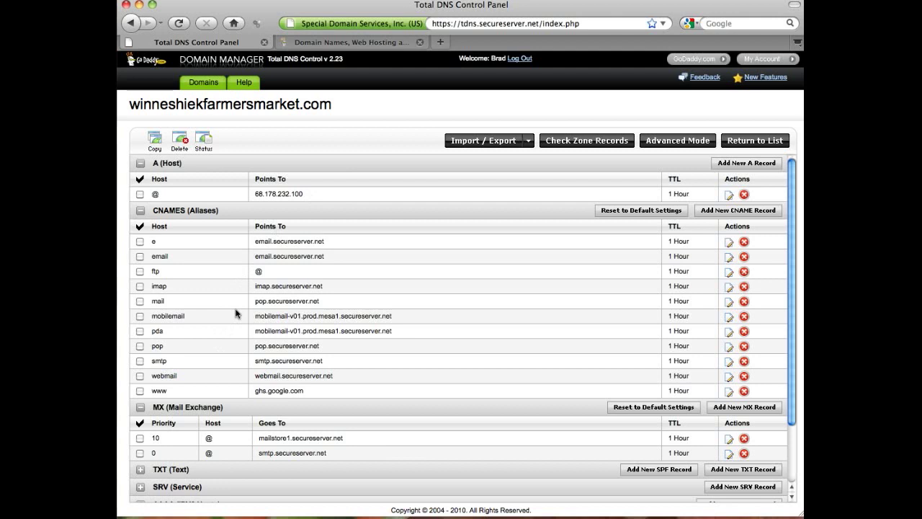
pyautogui.click(141, 391)
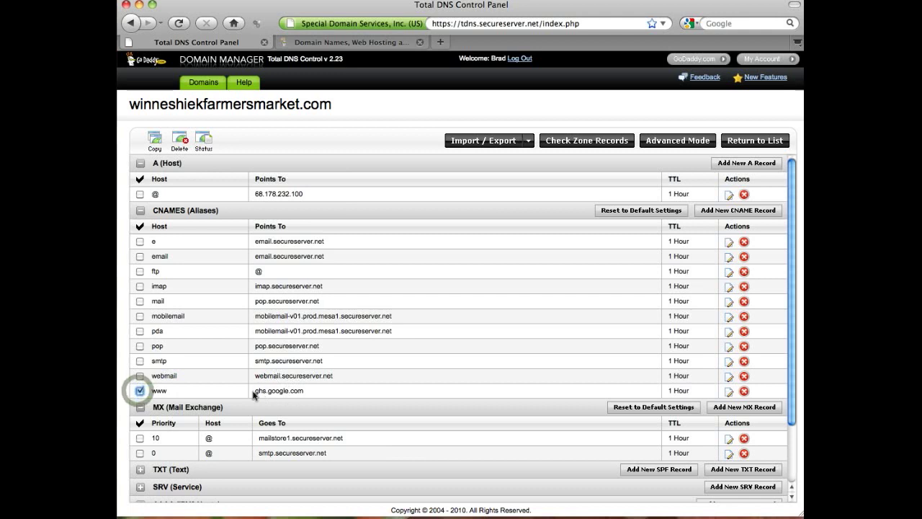
pyautogui.moveTo(253, 391); pyautogui.dragTo(302, 394)
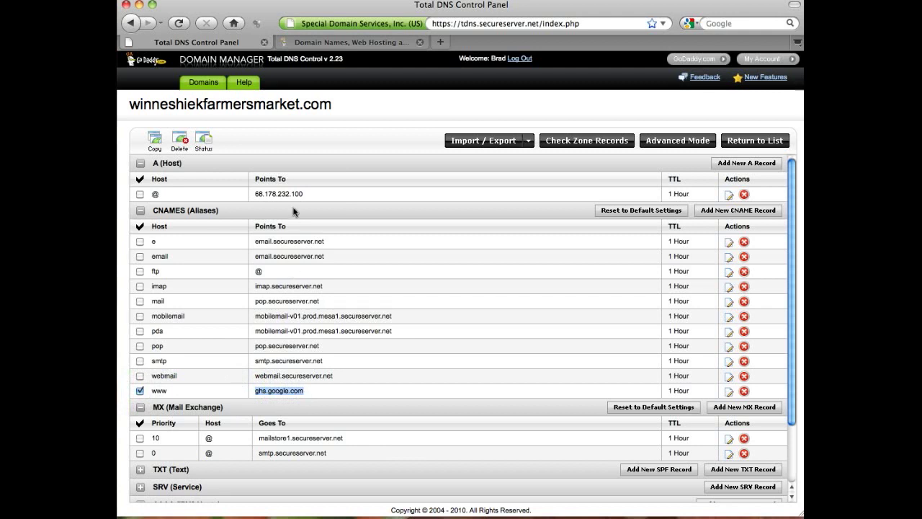
pyautogui.click(271, 194)
pyautogui.moveTo(306, 392); pyautogui.dragTo(253, 395)
# Re-enter ghs.google.com as the www CNAME host, keep TTL at 1 Hour, and save.
pyautogui.click(729, 395)
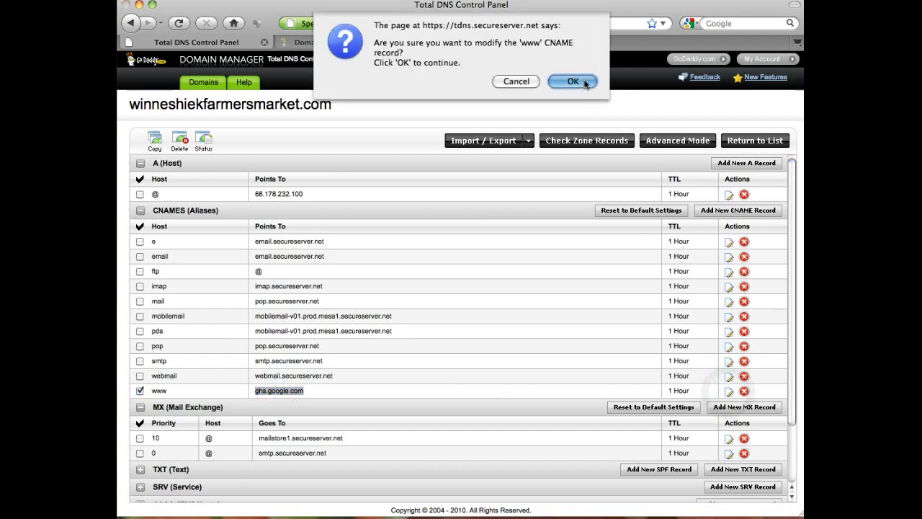
pyautogui.click(573, 81)
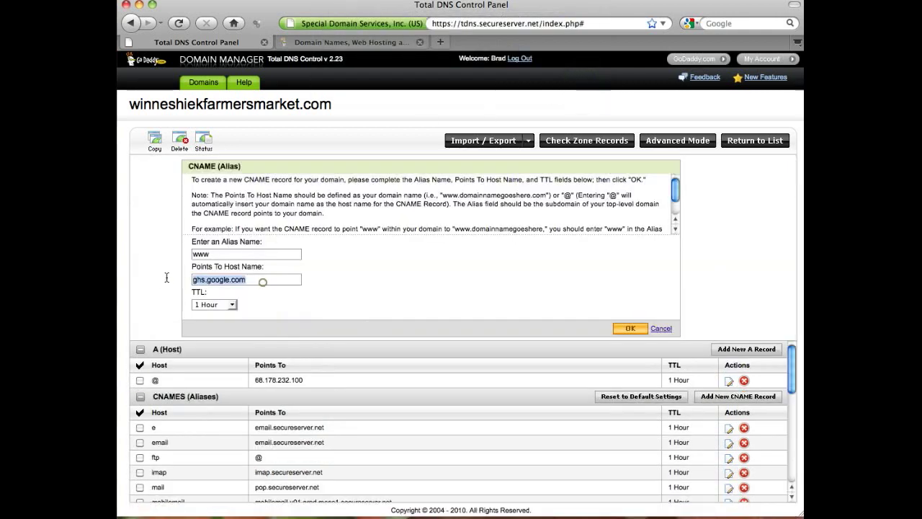
pyautogui.press('BackSpace')
pyautogui.write('ghs.')
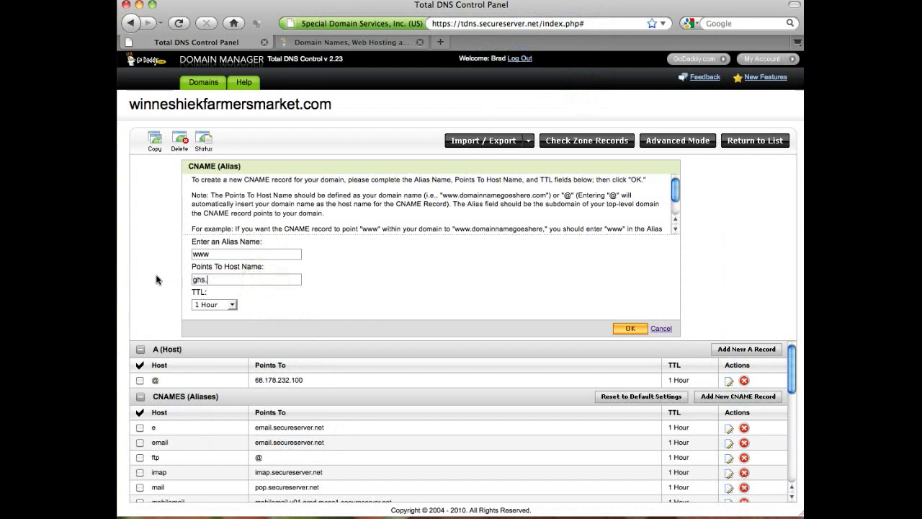
pyautogui.write('google.com')
pyautogui.click(232, 305)
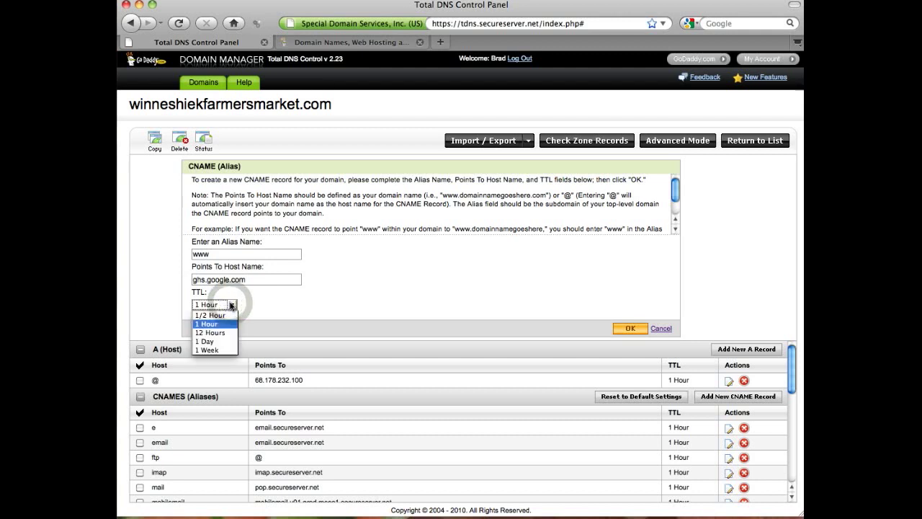
pyautogui.click(231, 304)
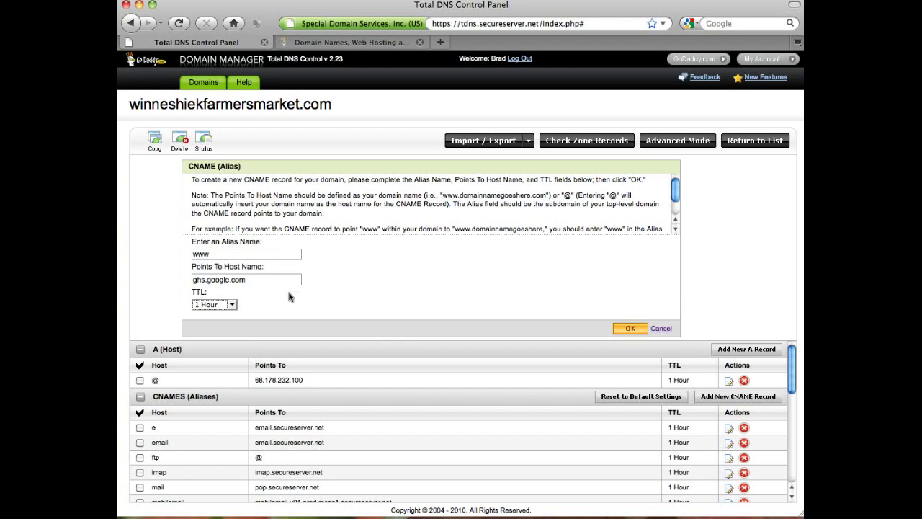
pyautogui.click(622, 330)
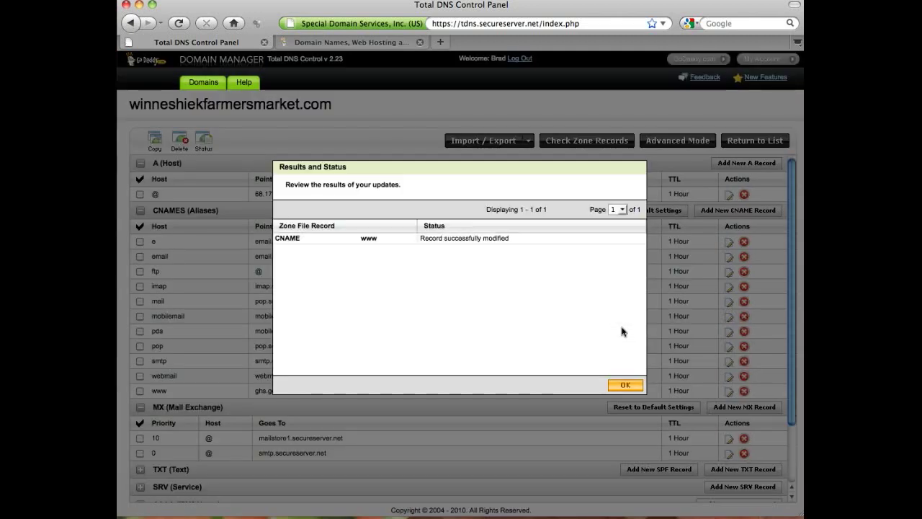
pyautogui.click(626, 385)
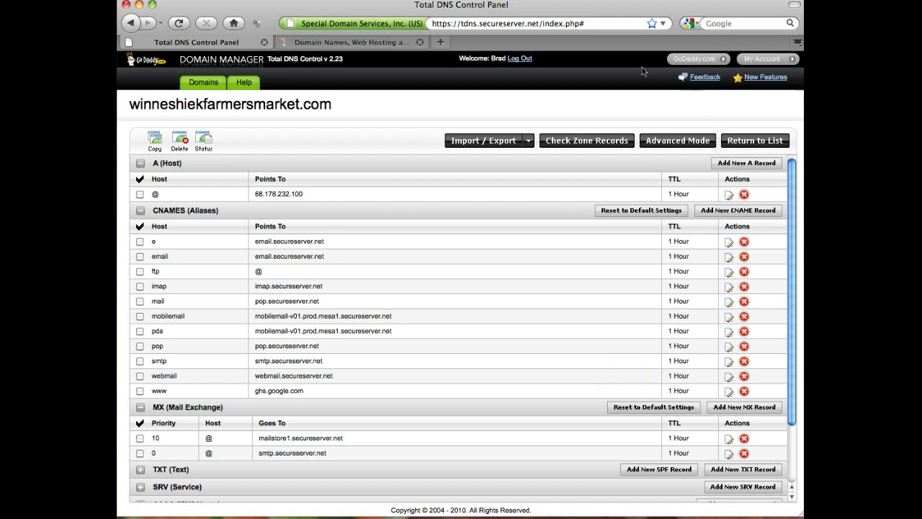
# Log out of GoDaddy, open the Winneshiek Farmers Market Google site, and sign in with another account.
pyautogui.click(519, 60)
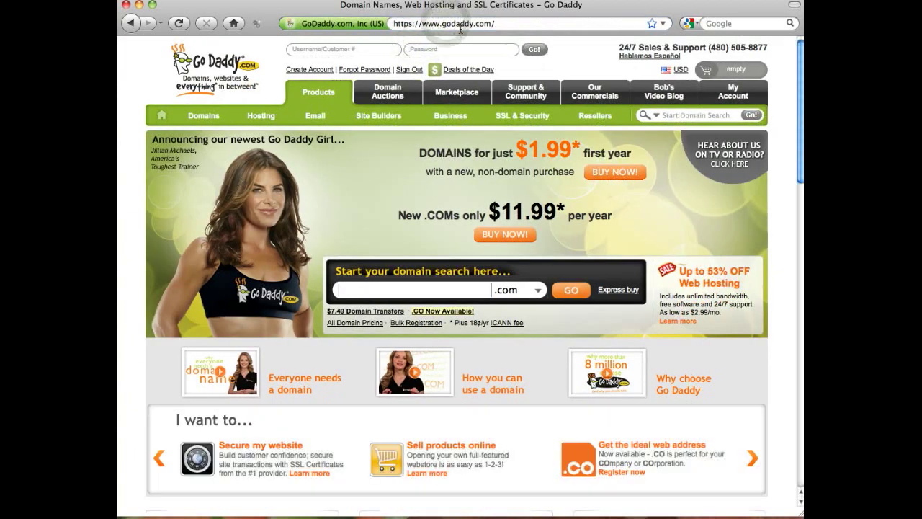
pyautogui.click(463, 23)
pyautogui.write('sites')
pyautogui.press('Down')
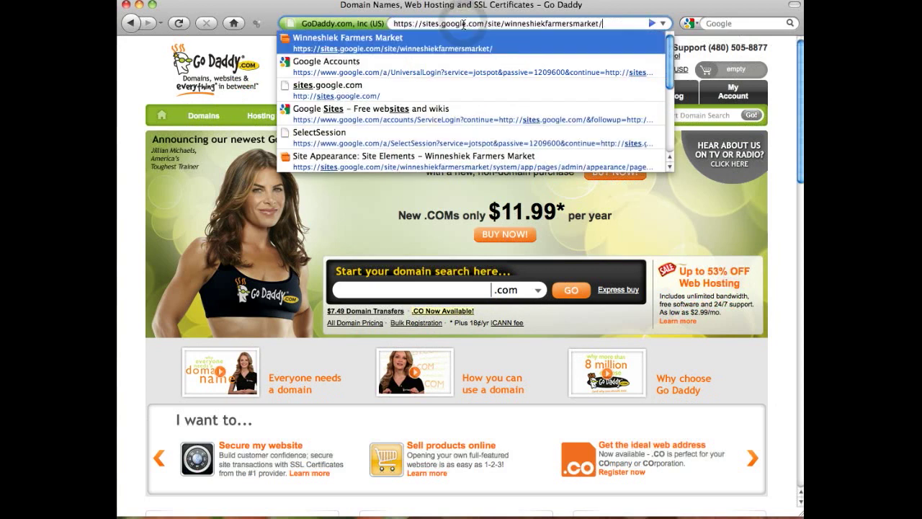
pyautogui.press('Return')
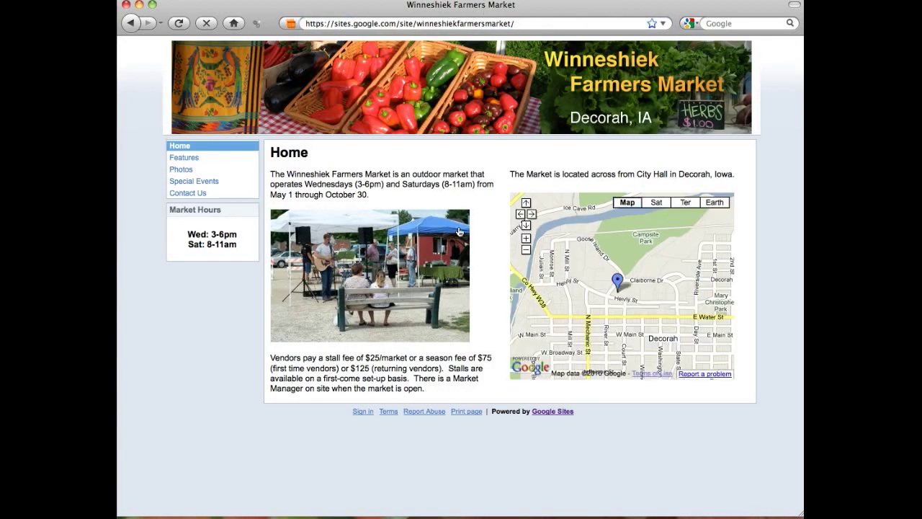
pyautogui.click(364, 411)
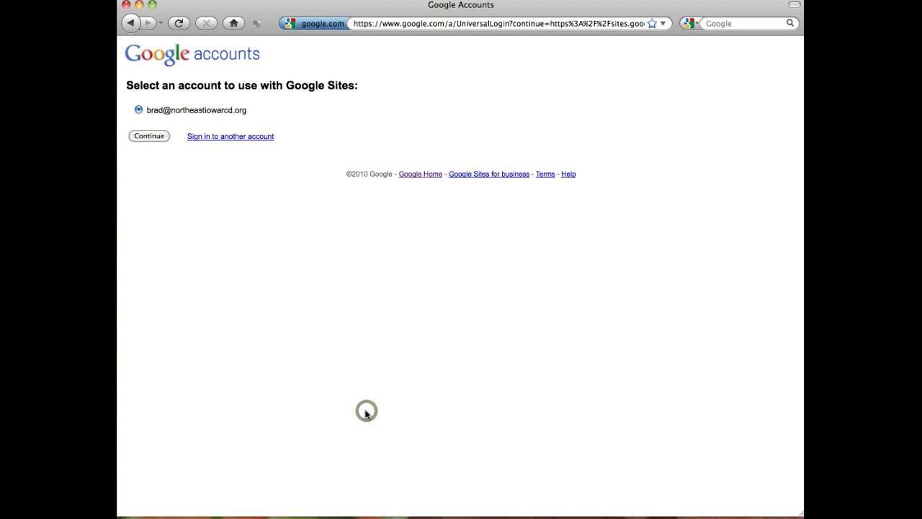
pyautogui.click(209, 137)
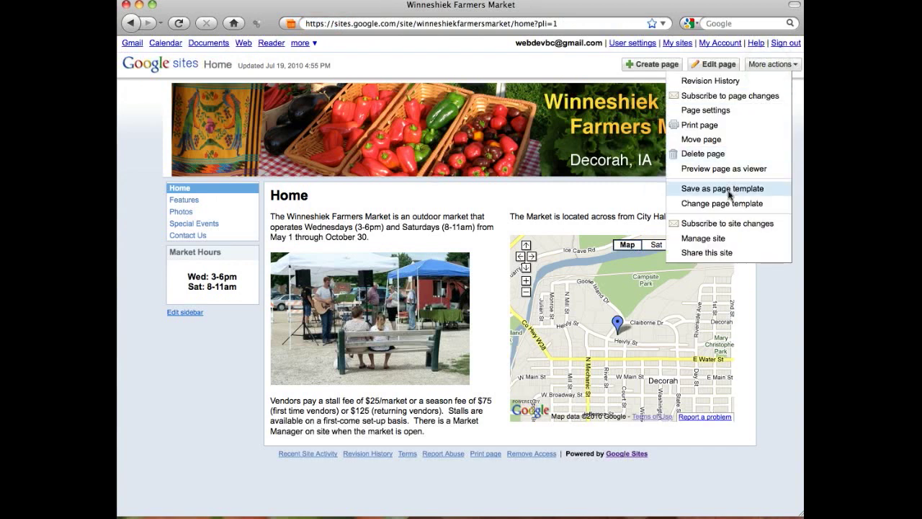
pyautogui.click(724, 238)
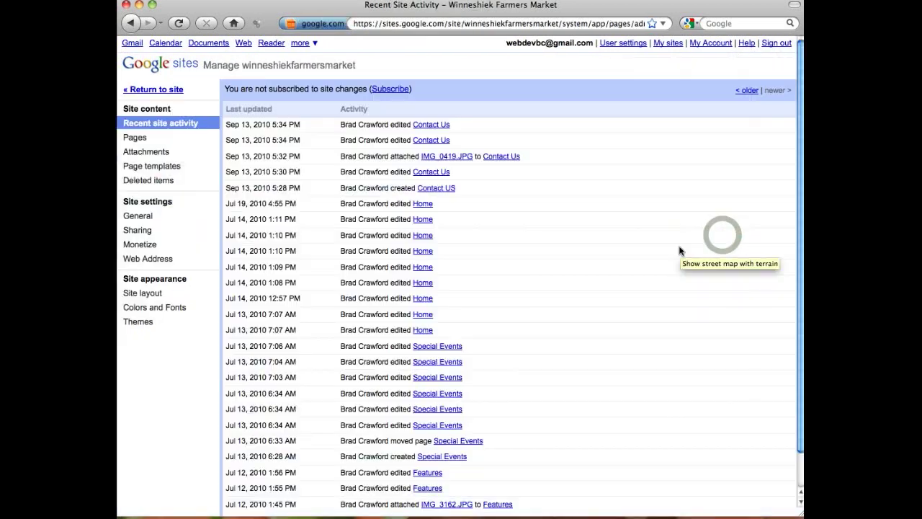
pyautogui.click(144, 262)
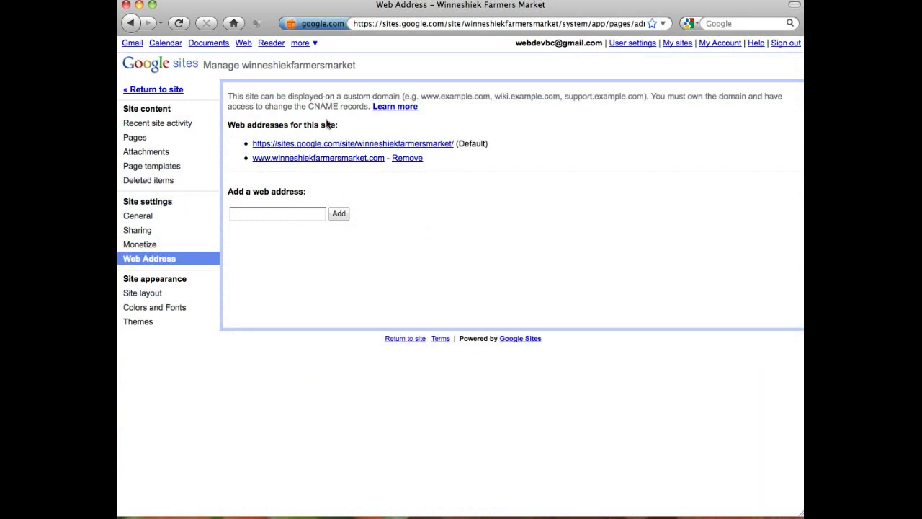
pyautogui.click(408, 159)
pyautogui.click(289, 202)
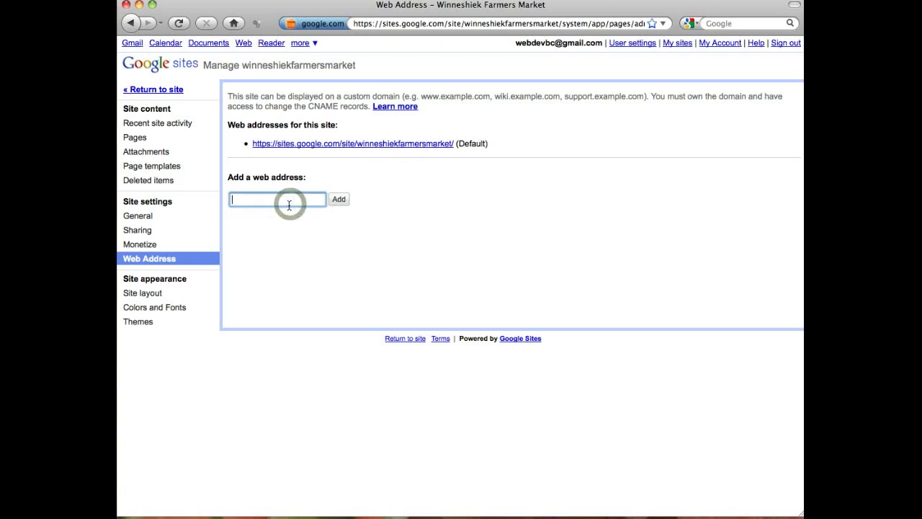
pyautogui.write('www.winnes')
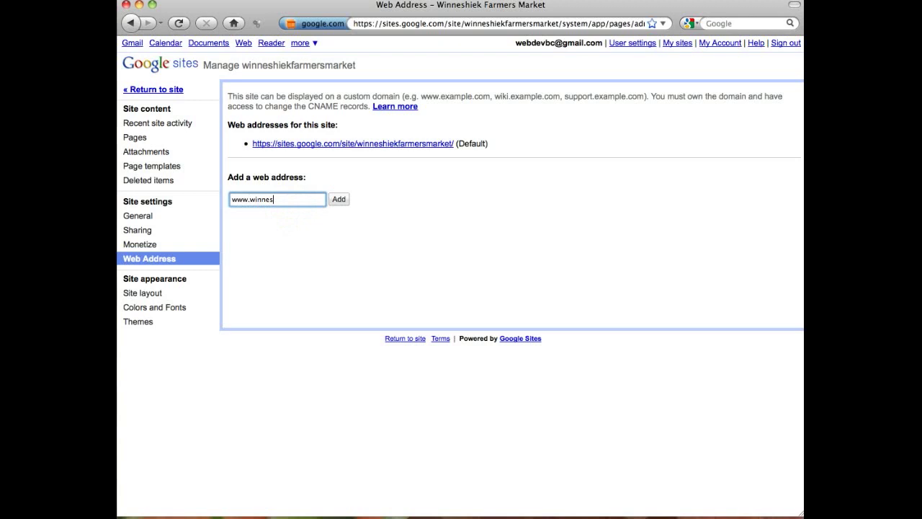
pyautogui.write('hiek')
pyautogui.write('farmersmarket.com')
pyautogui.tripleClick(322, 202)
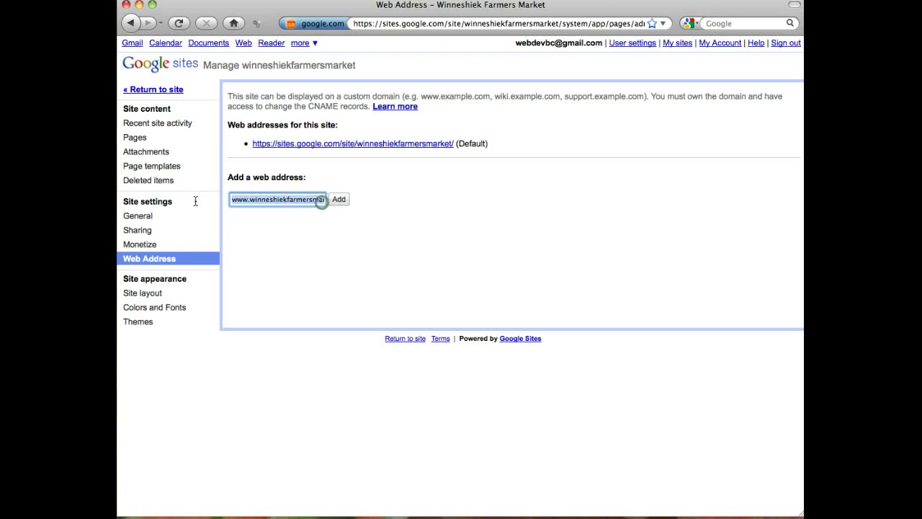
pyautogui.click(263, 204)
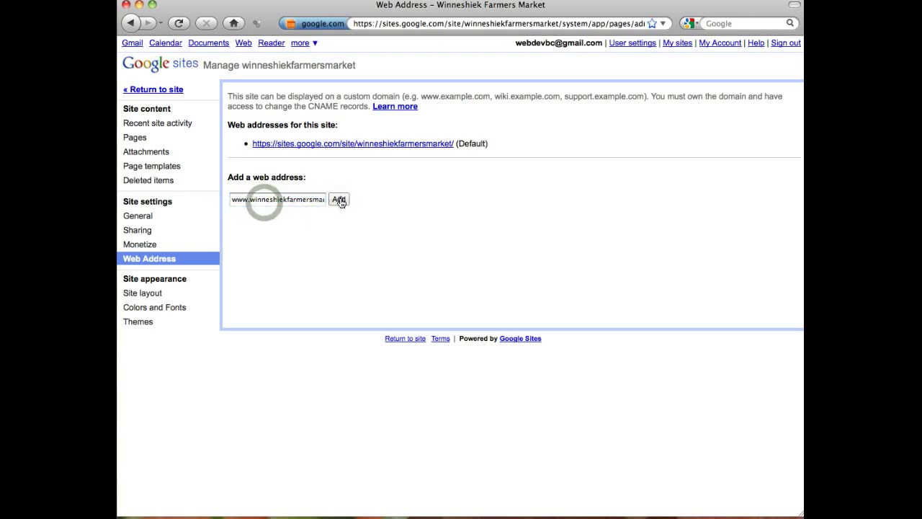
pyautogui.click(341, 201)
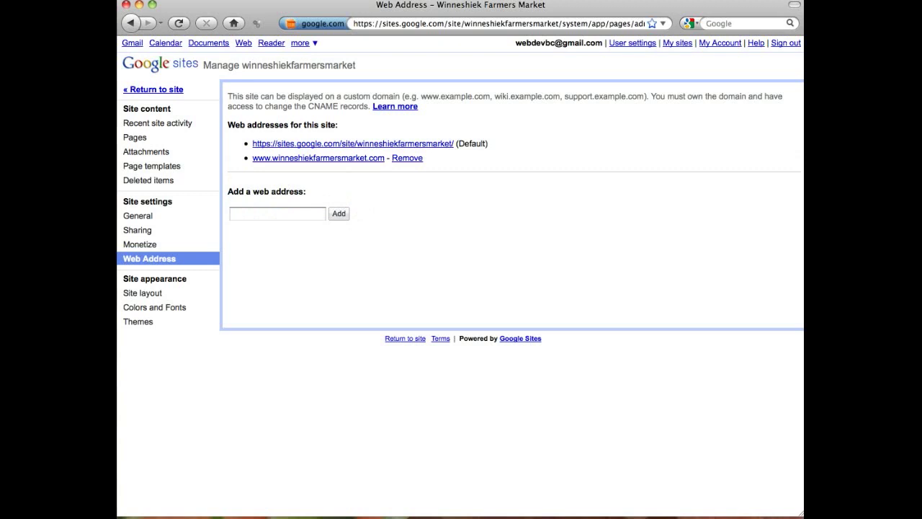
pyautogui.click(402, 24)
pyautogui.write('winn')
pyautogui.press('Down')
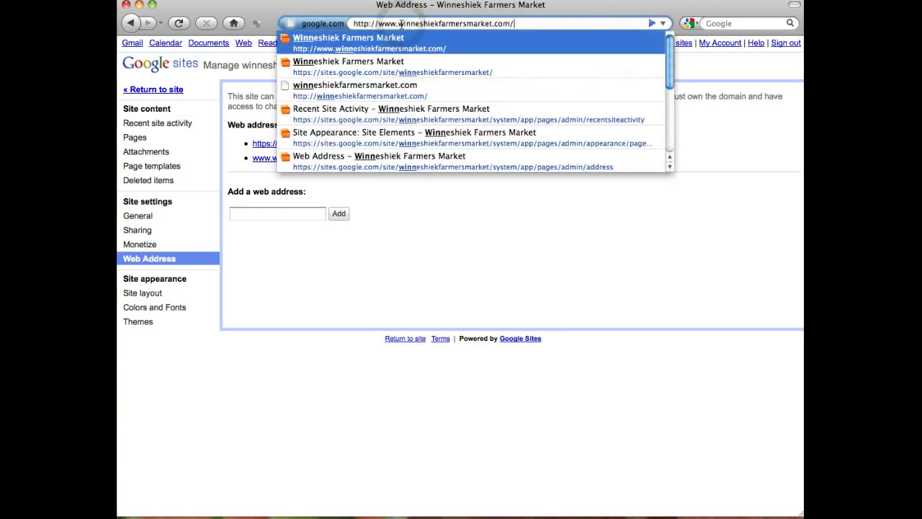
pyautogui.press('Return')
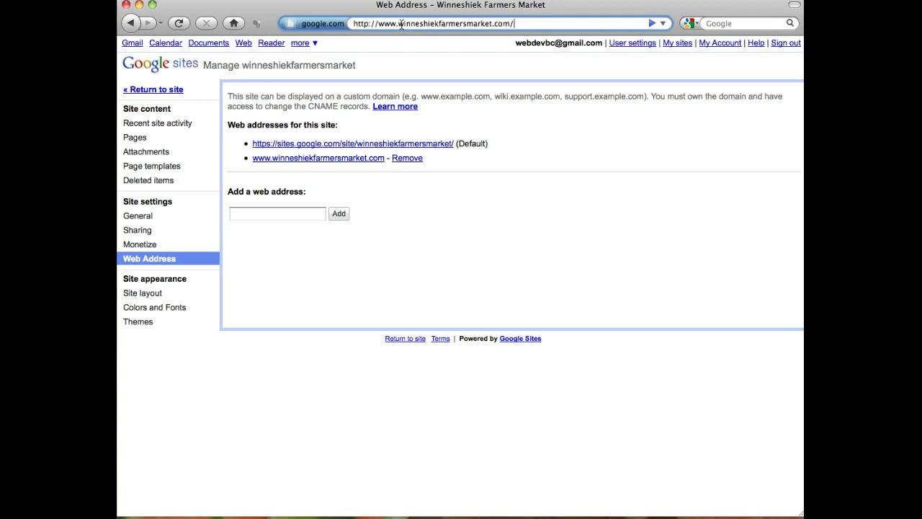
pyautogui.press('Return')
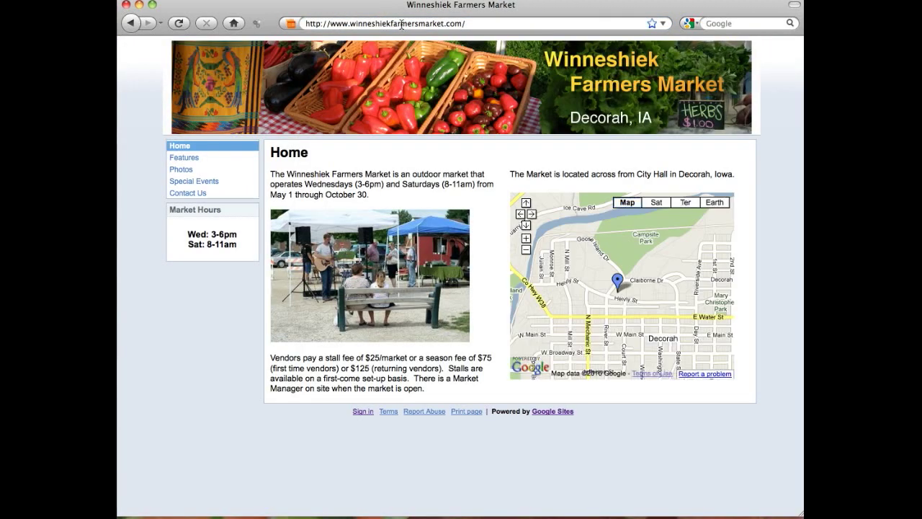